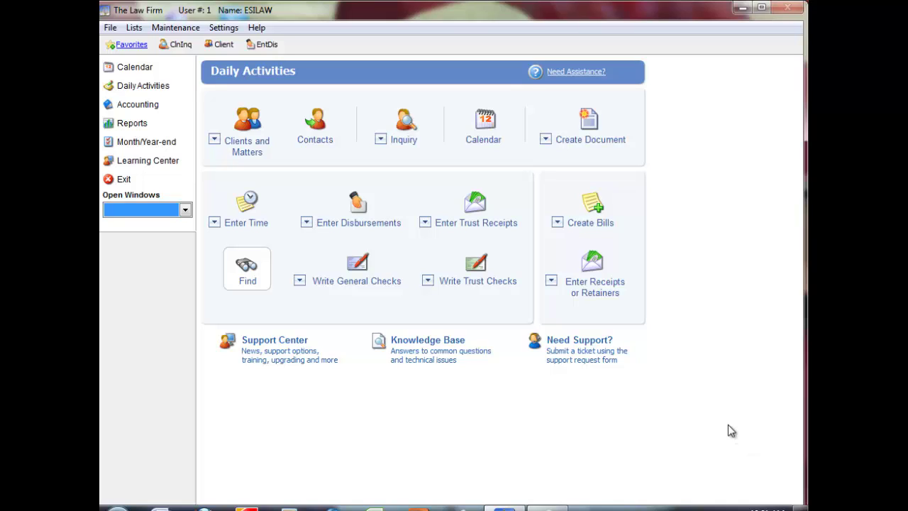
Step: Open Create Bills and show the Pre-bills tab with the two 11/23/2012 Anderson Windows pre-bills
click(593, 204)
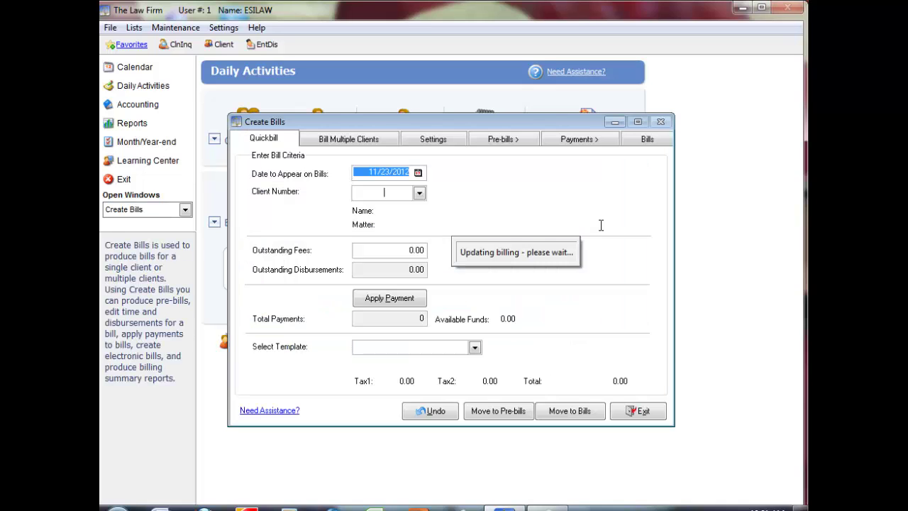
click(519, 142)
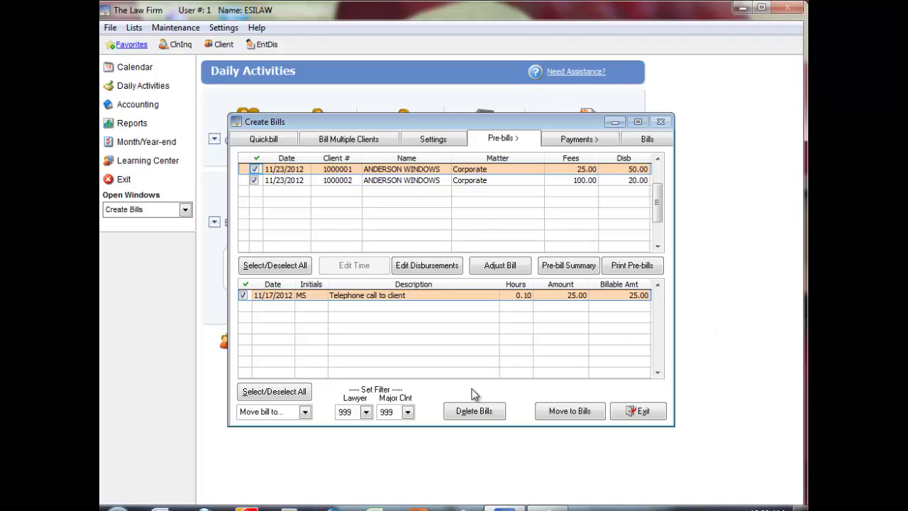
Step: Filter pre-bills to lawyer 1 (MS) and select pre-bill 1000002 to show its Draft letter entry
click(367, 413)
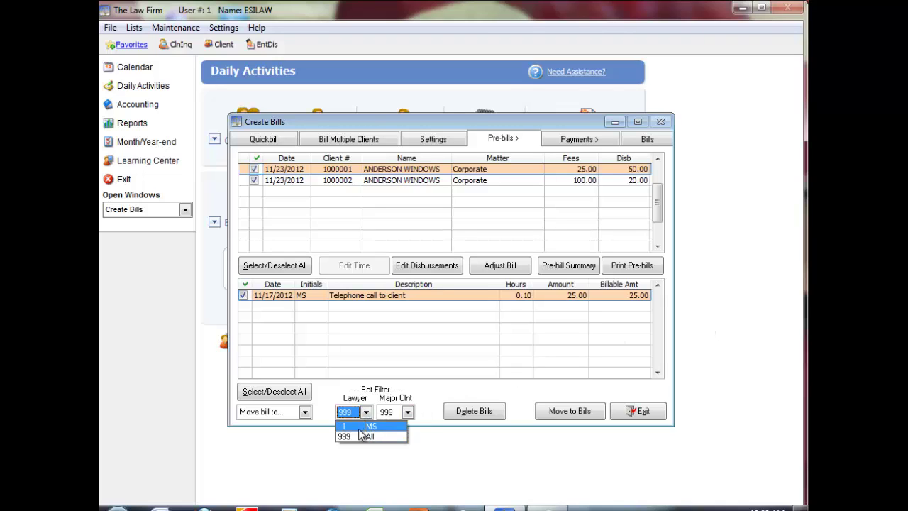
click(361, 426)
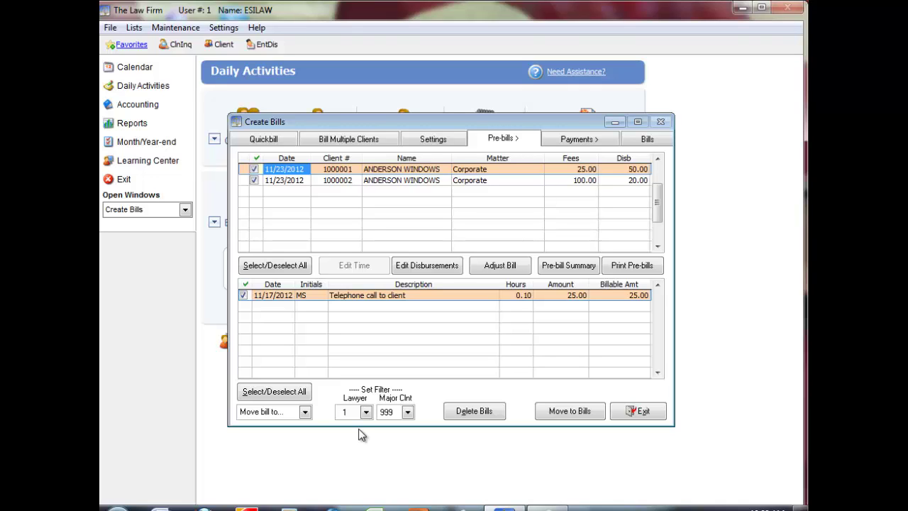
click(419, 180)
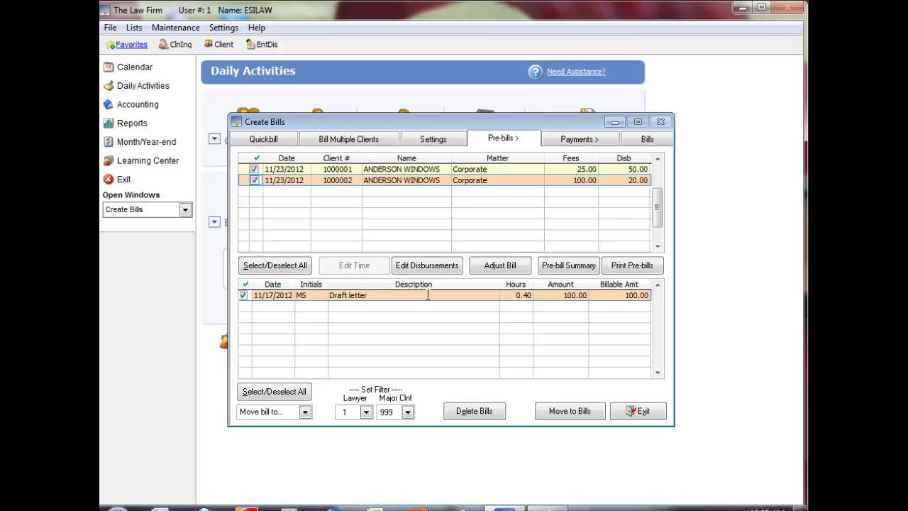
Step: Show pre-bill 1000002's disbursements and toggle the 20.00 Photocopies charge off and back on
click(428, 266)
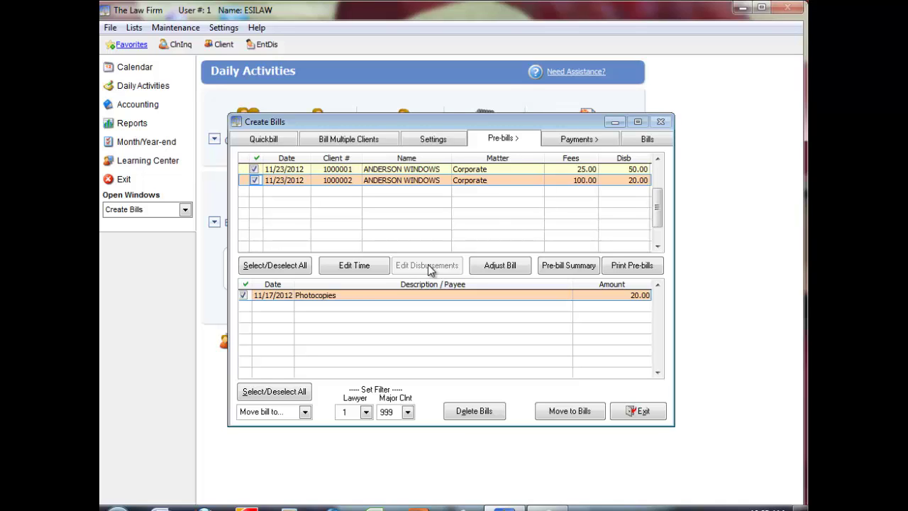
click(244, 296)
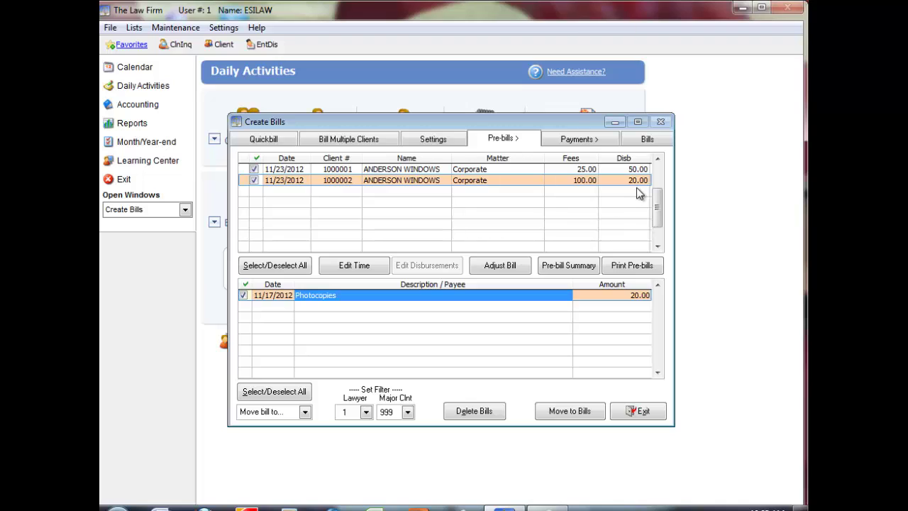
click(244, 296)
click(424, 180)
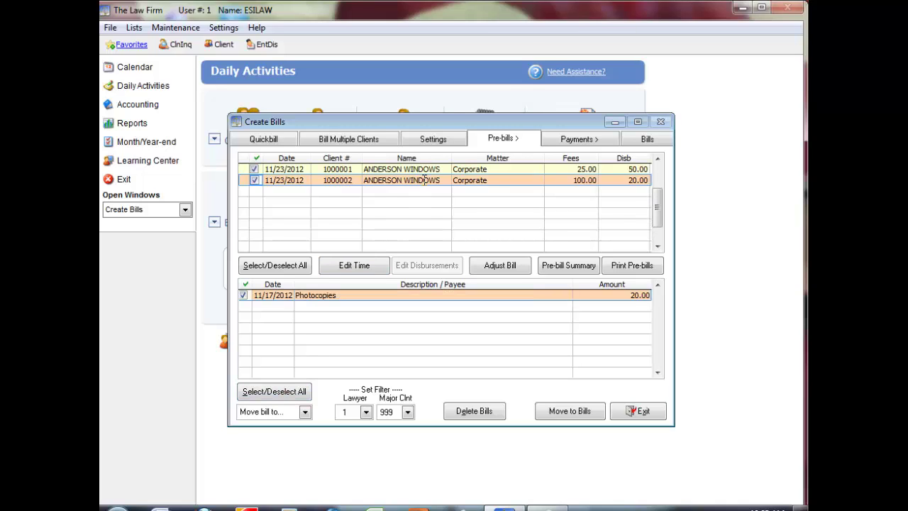
Step: Change the 11/17/2012 Photocopies disbursement amount from 20.00 to 25.00 and save it
double_click(338, 296)
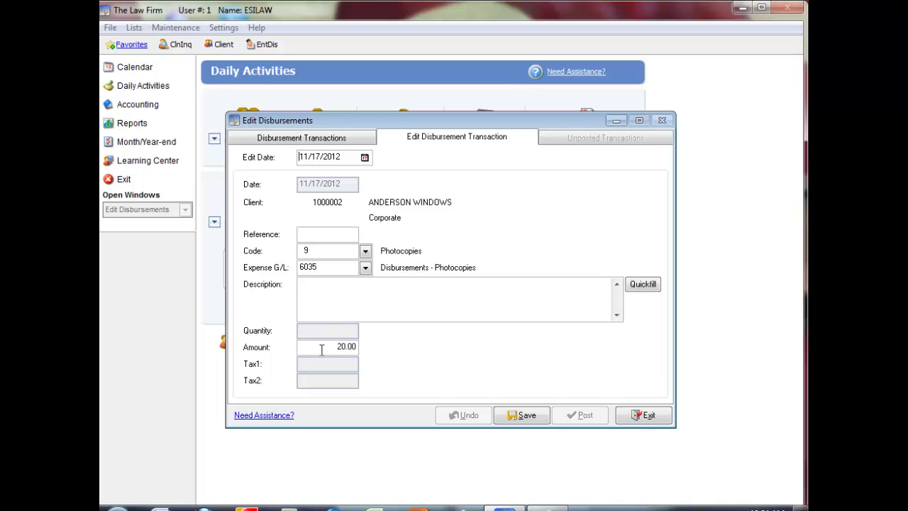
drag(321, 346, 368, 355)
text(25.00)
key(Tab)
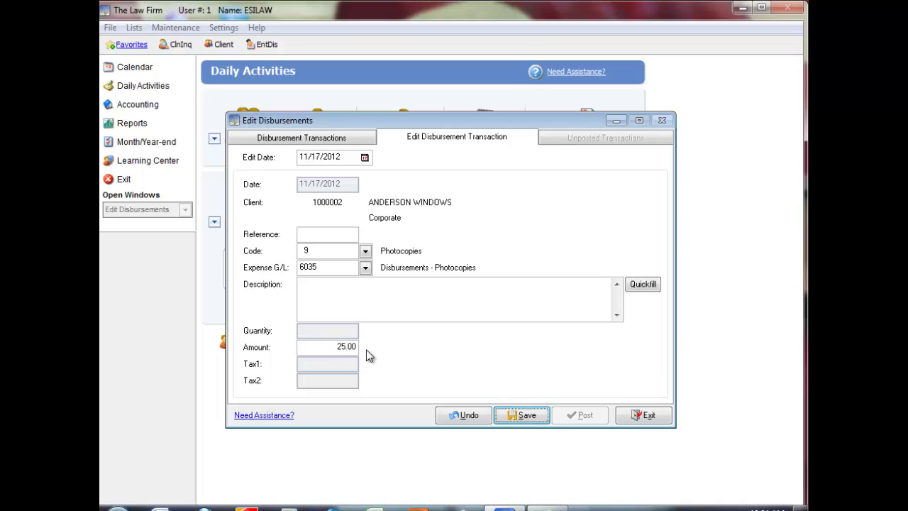
click(523, 416)
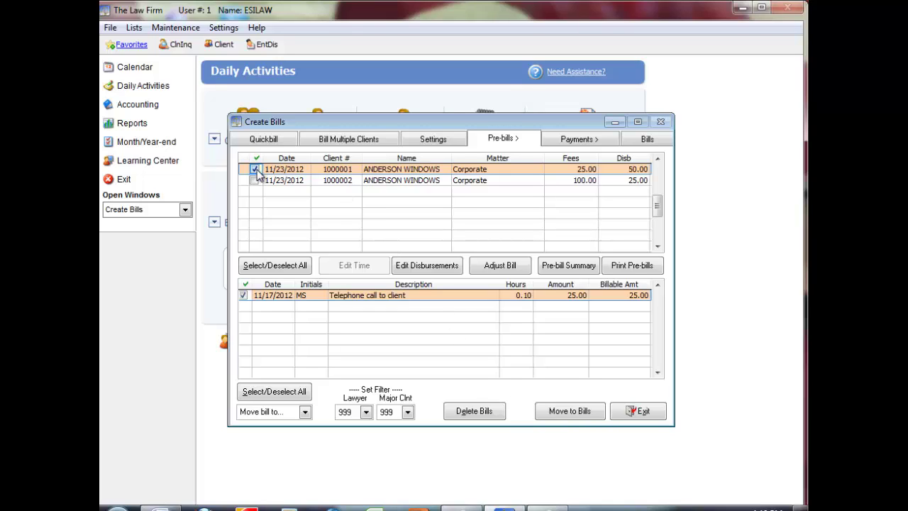
Step: In Adjust Bill for pre-bill 1000001, set Fees to 250.00, giving a 312.50 total
click(488, 267)
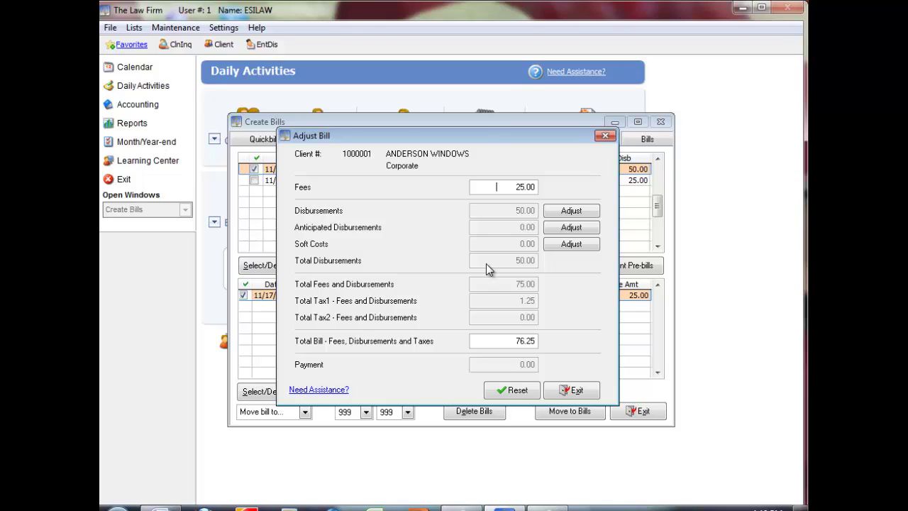
drag(502, 186, 552, 193)
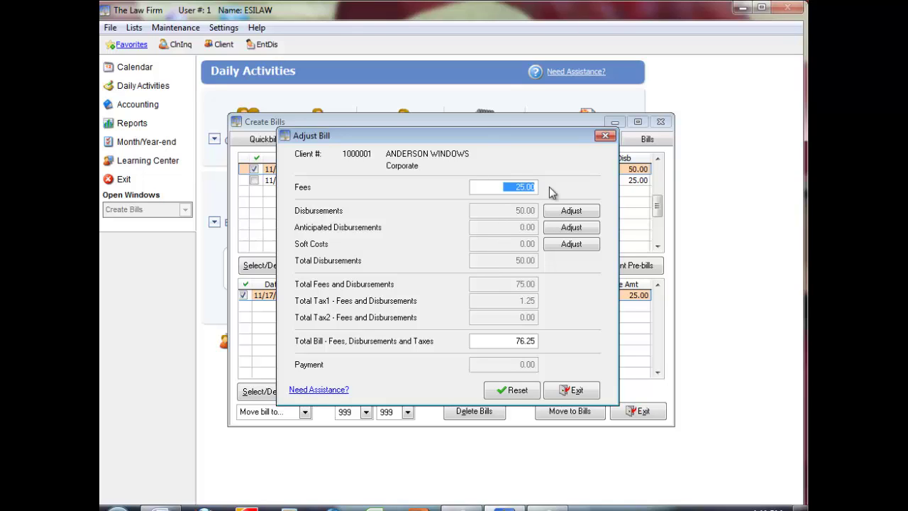
text(250)
key(Tab)
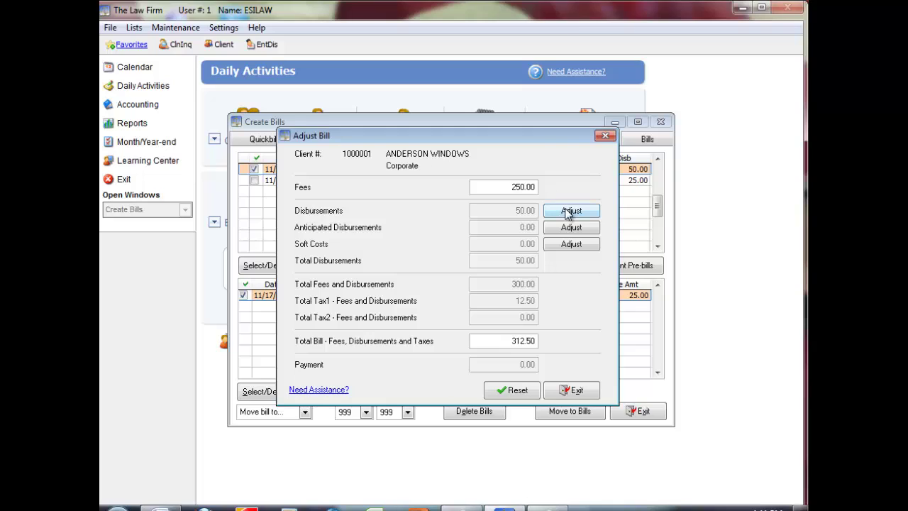
Step: Adjust the 50.00 Courier disbursement to 75.00, save, and begin an anticipated disbursement entry
click(570, 212)
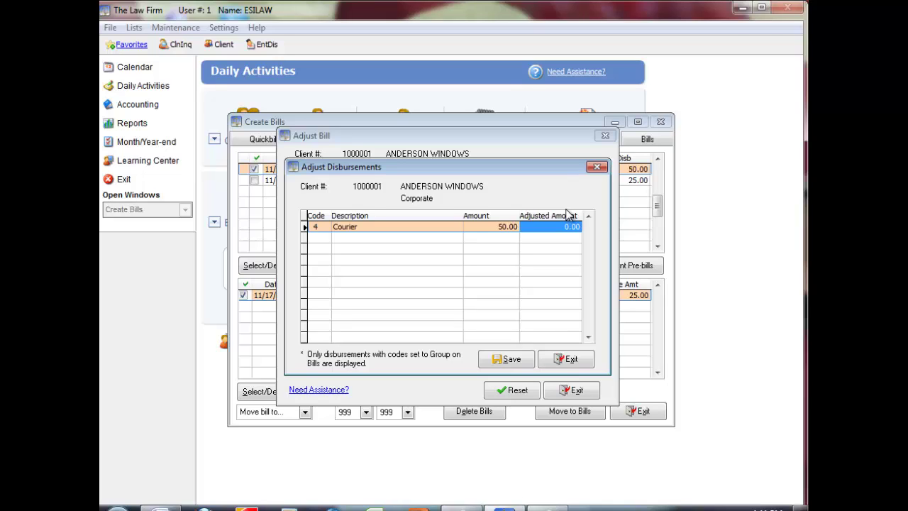
text(75.00)
key(Return)
click(505, 359)
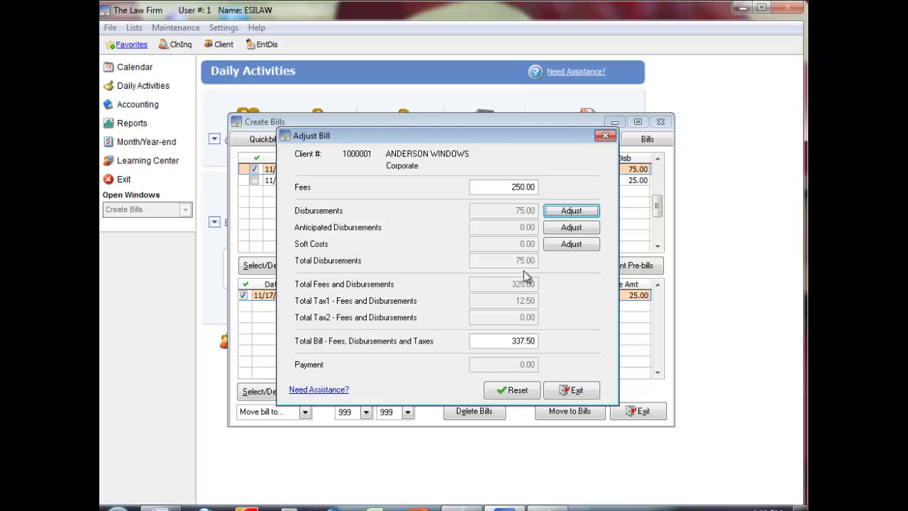
click(572, 227)
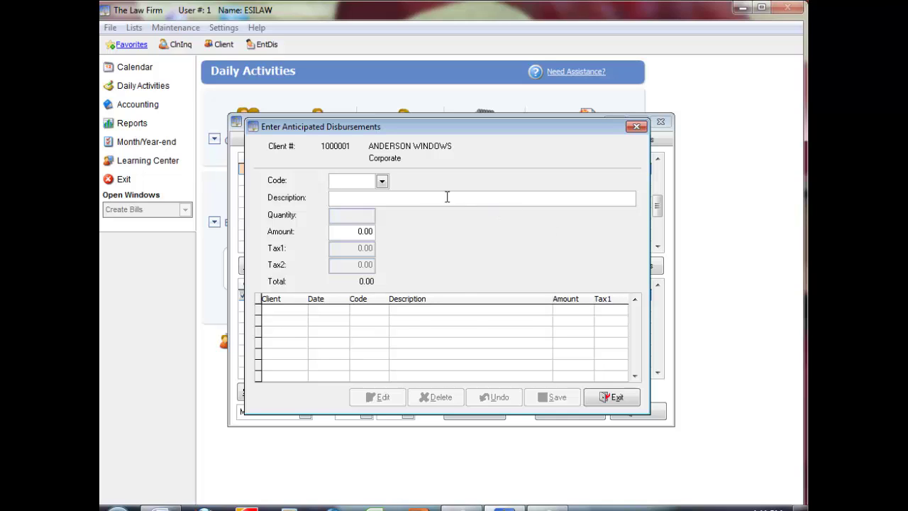
Step: Save a 10.00 anticipated disbursement with code 9 Photocopies for client 1000001
click(381, 181)
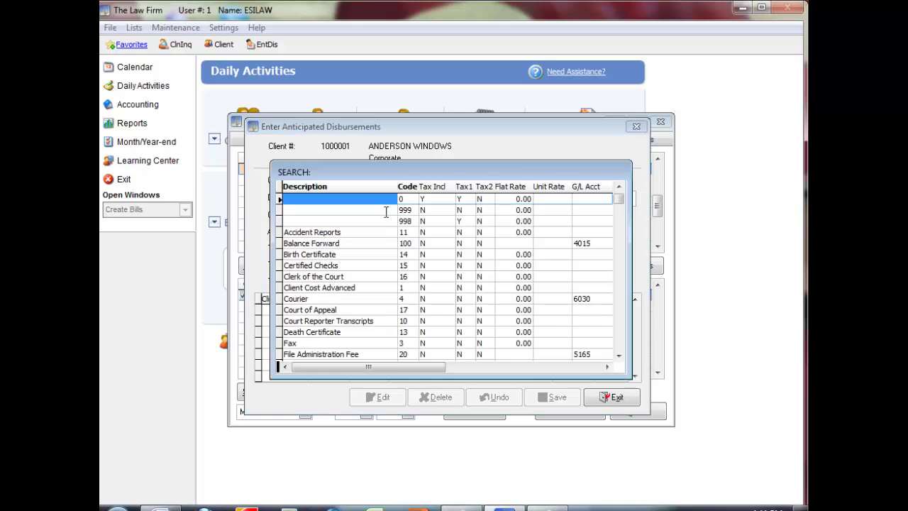
scroll(384, 278, down, 4)
click(384, 267)
double_click(384, 268)
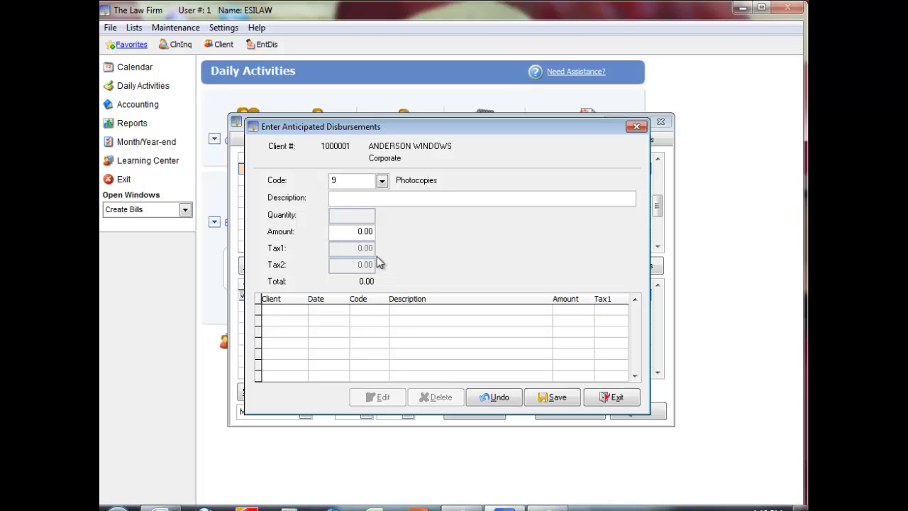
click(374, 232)
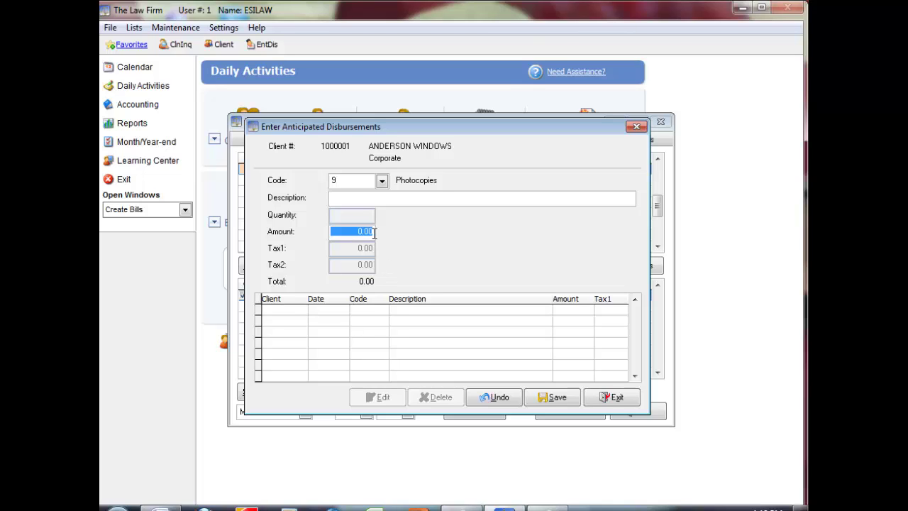
text(10.00)
key(Tab)
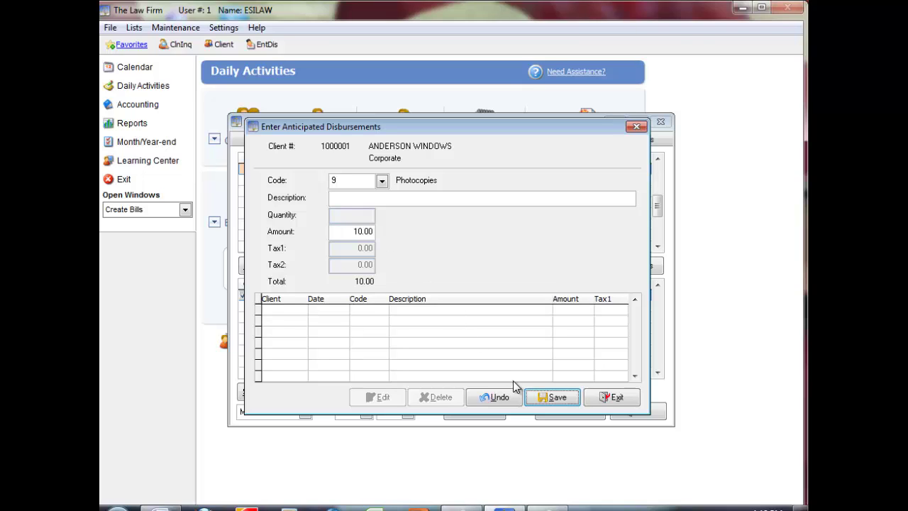
click(546, 398)
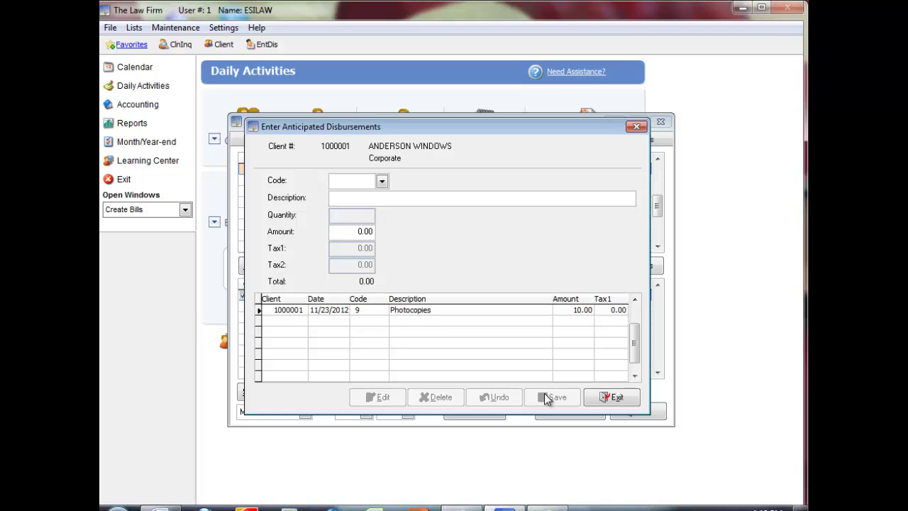
Step: Exit anticipated disbursements and bring up the Soft Costs entry form for Anderson Windows
click(616, 402)
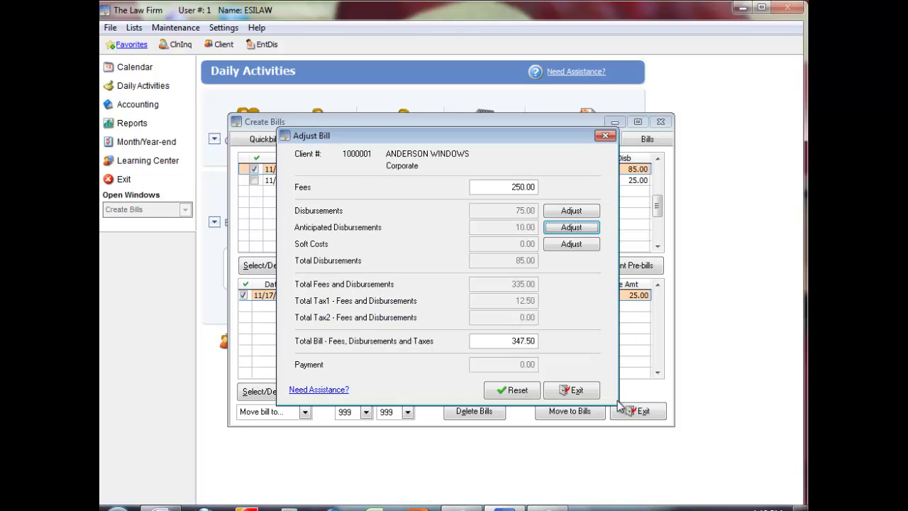
click(572, 244)
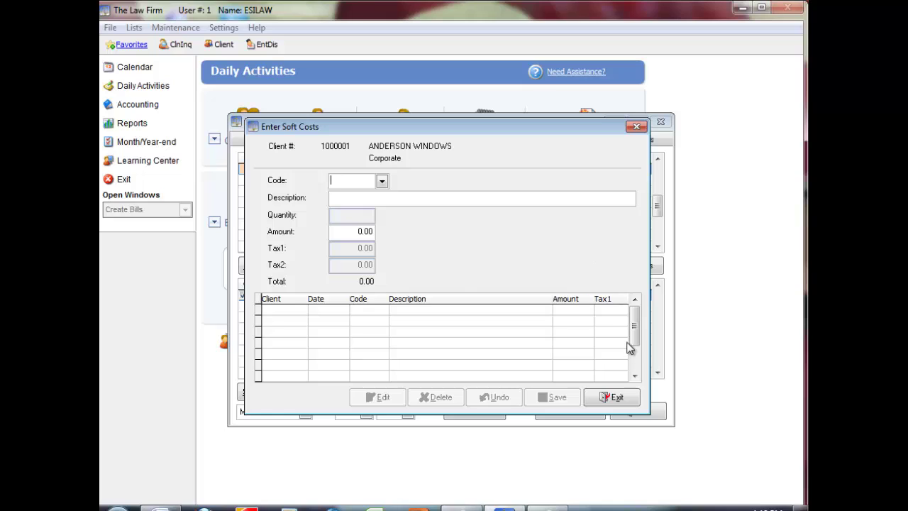
Step: Exit Soft Costs without entries, leaving them at 0.00 and the bill total at 347.50
click(629, 398)
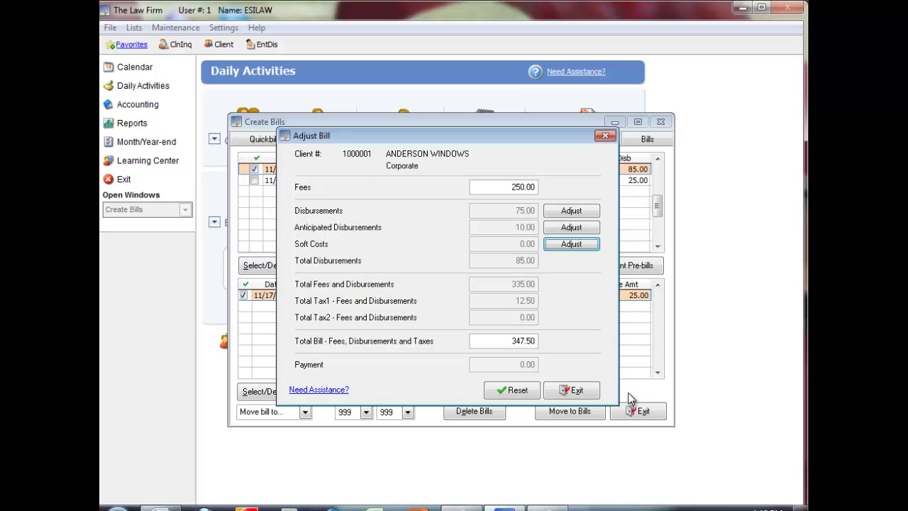
Step: Exit Adjust Bill; pre-bill 1000001 now lists 250.00 fees and 85.00 disbursements
click(575, 390)
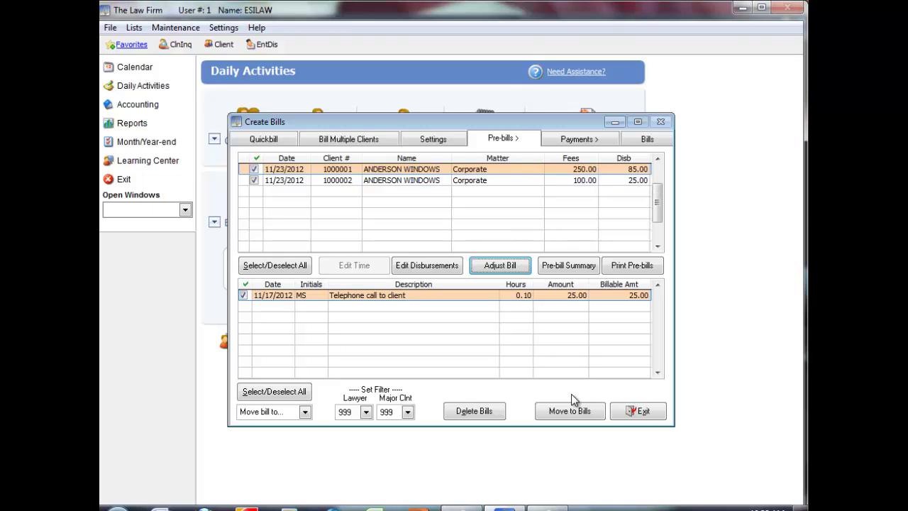
Step: Show the pre-bill summary for 1000001 and 1000002, then list the 'Move bill to...' destinations
click(580, 277)
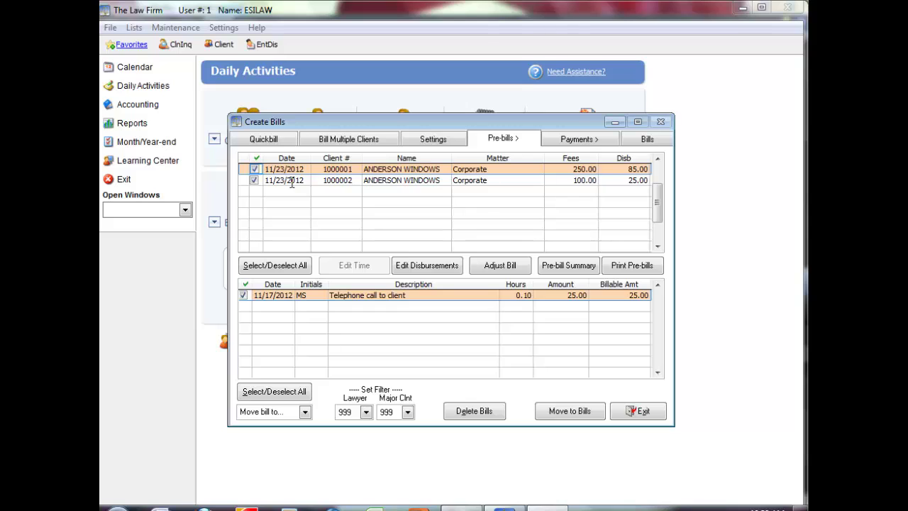
click(305, 412)
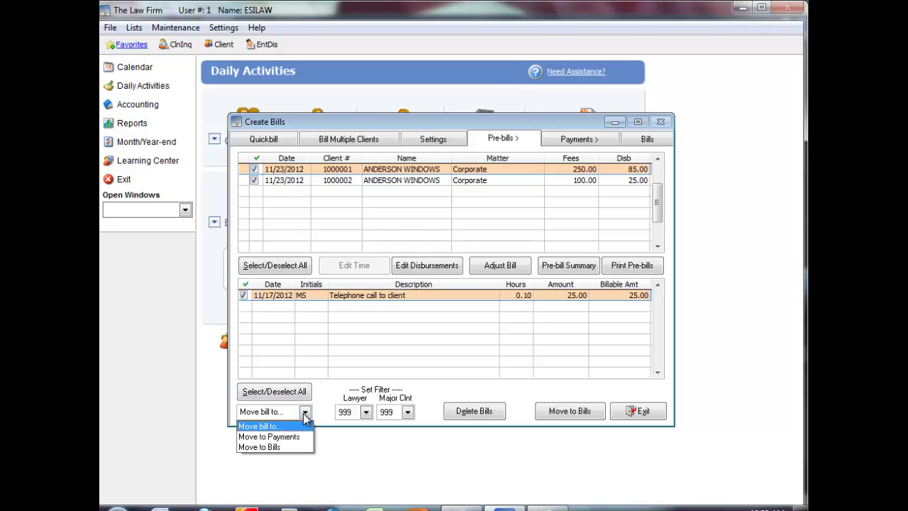
Step: Dismiss the 'Move bill to...' list unused and open the context menu for pre-bill 1000001
click(307, 426)
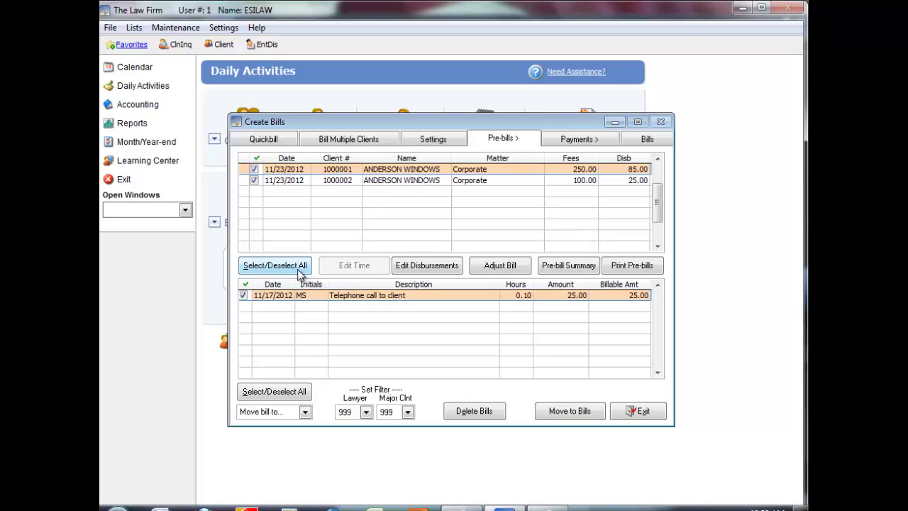
click(306, 411)
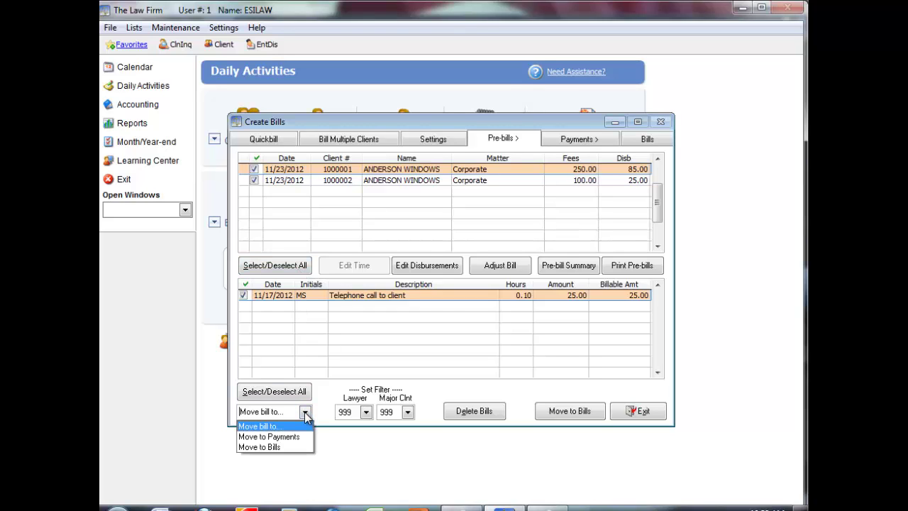
click(305, 413)
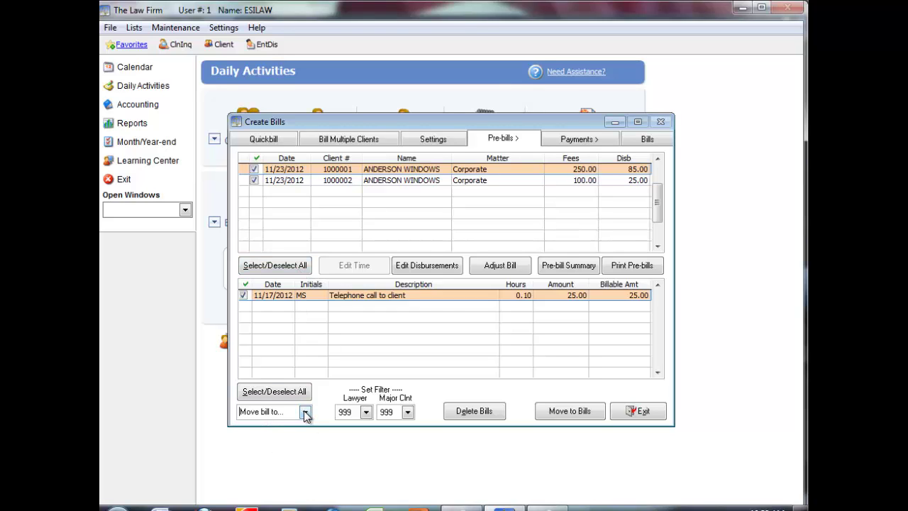
right_click(333, 170)
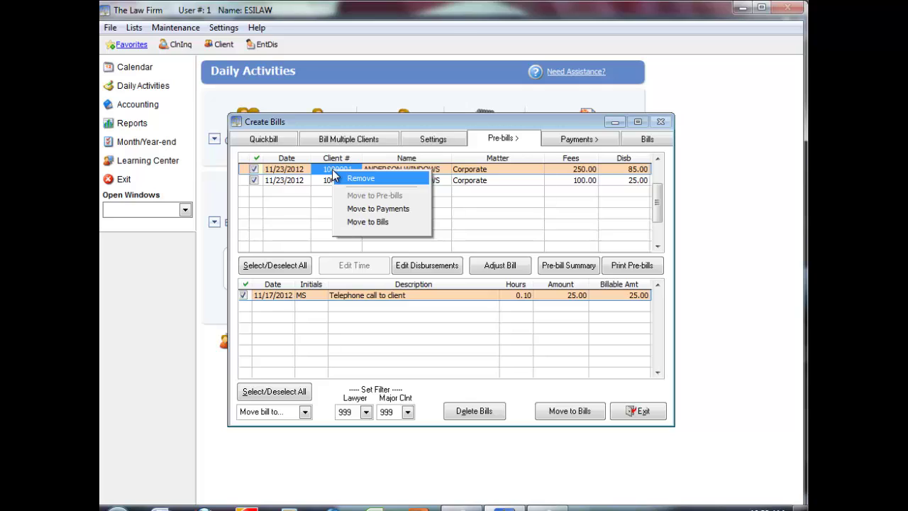